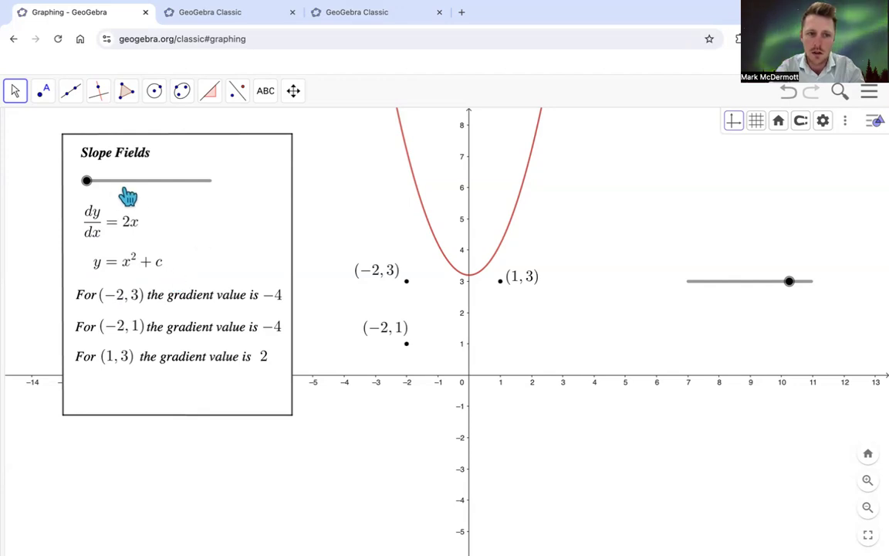
- Show the slope field for dy/dx = 2x across the graph and hide it again
left_click_drag(91, 187, 176, 186)
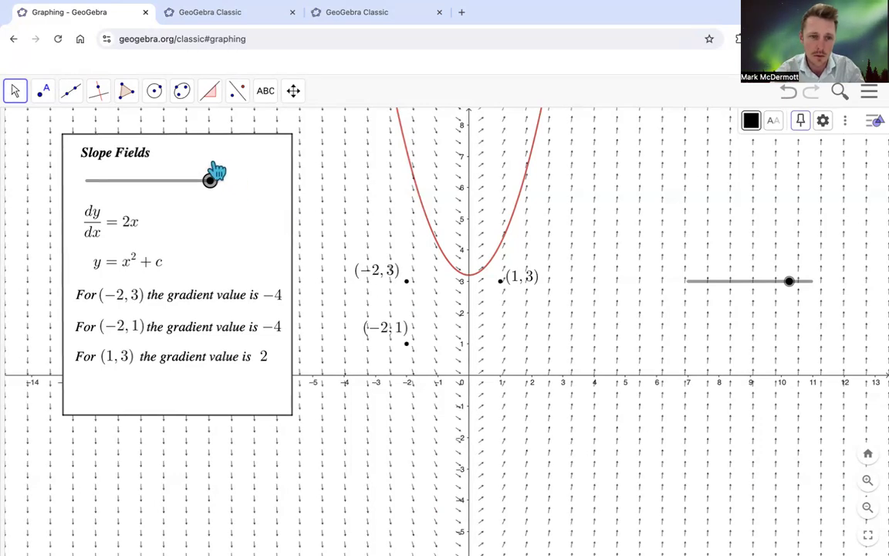
left_click_drag(210, 180, 86, 180)
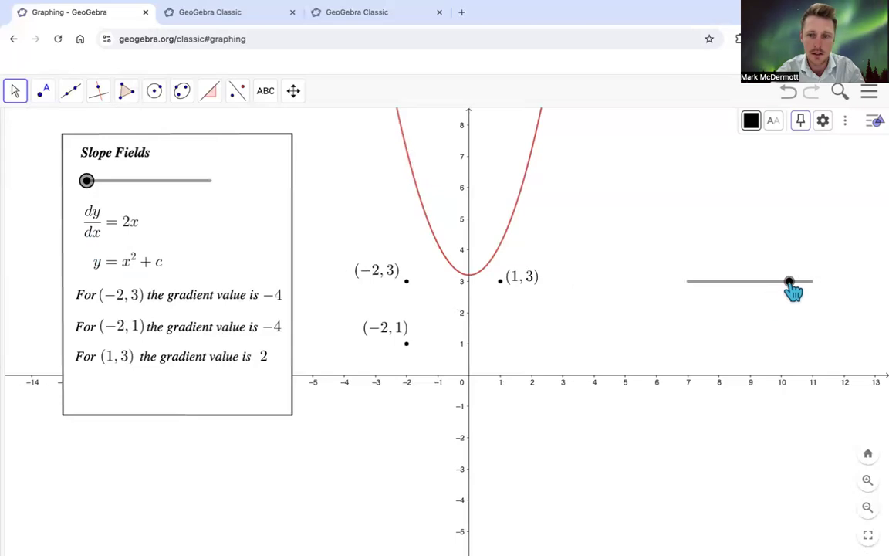
- Shift the parabola y = x² + c to pass through (−2, 3), compare it with the slope field, and hide the field
left_click_drag(790, 284, 738, 282)
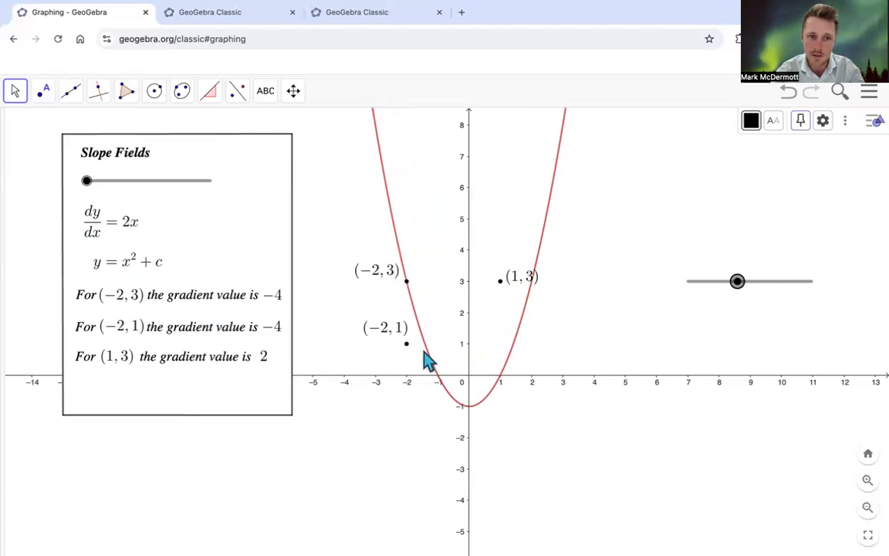
left_click_drag(88, 182, 187, 183)
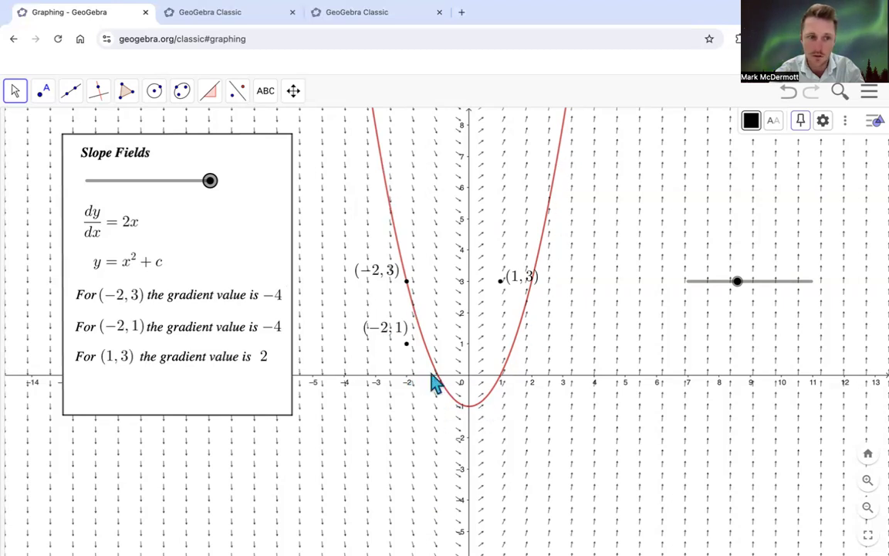
mouse_move(738, 290)
left_mouse_down()
mouse_move(725, 290)
mouse_move(784, 289)
mouse_move(739, 286)
left_mouse_up()
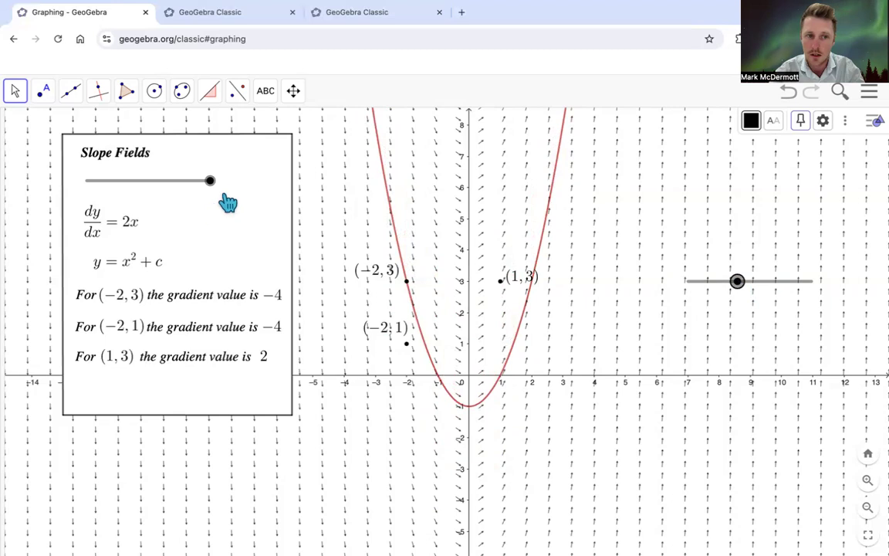
left_click_drag(202, 183, 77, 176)
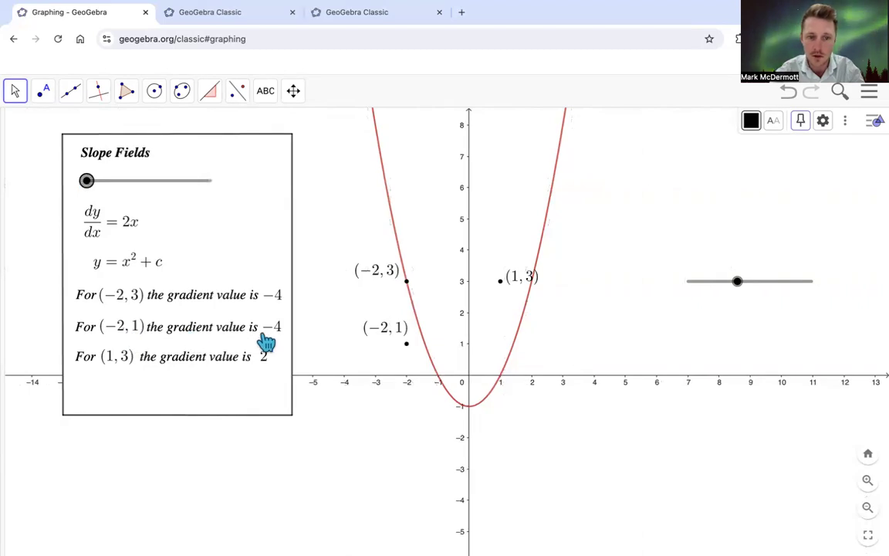
- Shift the parabola to pass through (−2, 1), compare it with the slope field, and hide the field
left_click_drag(745, 290, 716, 289)
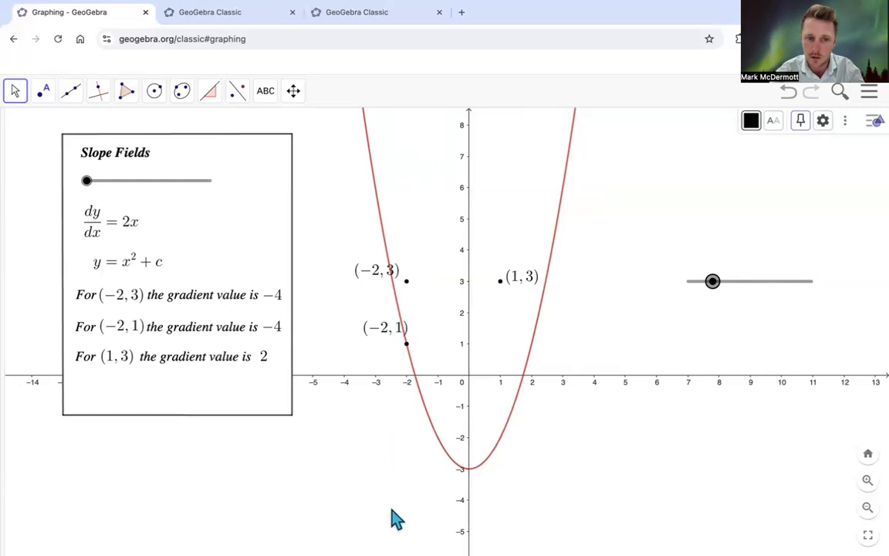
left_click_drag(86, 180, 210, 180)
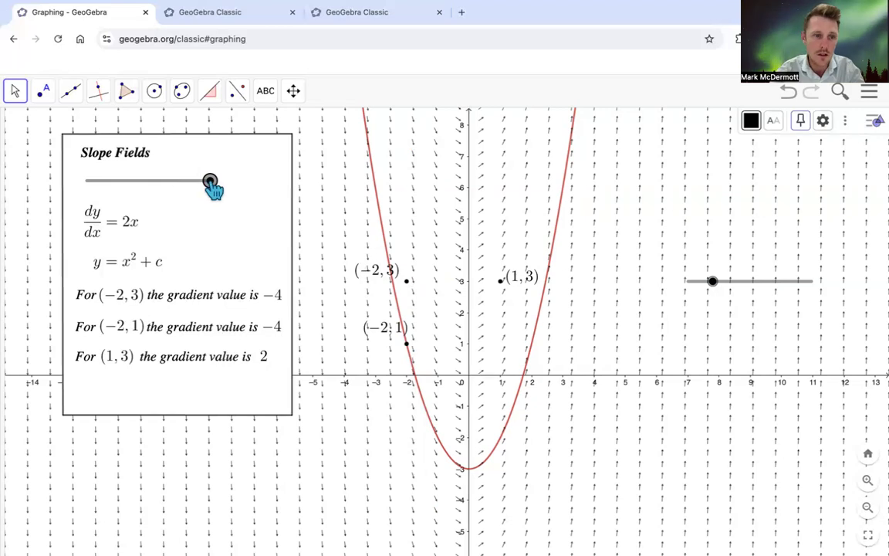
left_click_drag(210, 182, 101, 183)
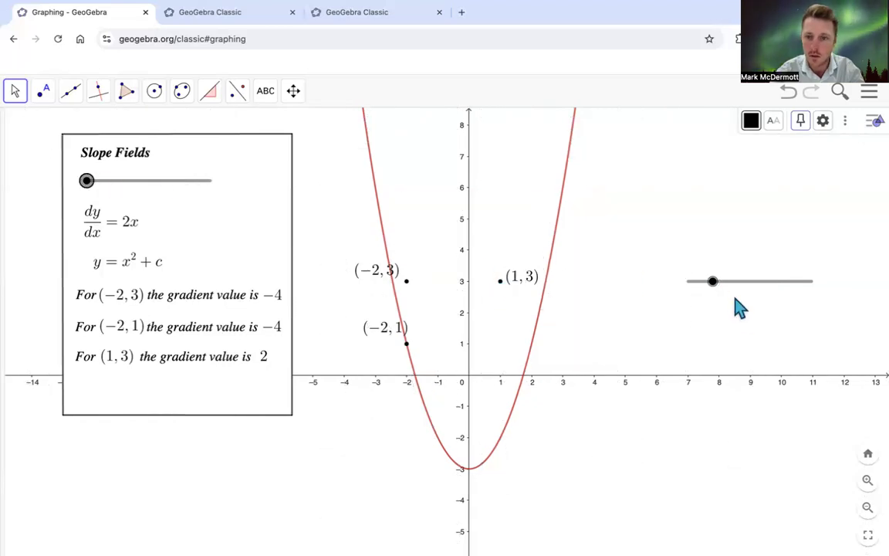
- Shift the parabola to pass through (1, 3) and display the slope field behind it
left_click_drag(718, 287, 777, 285)
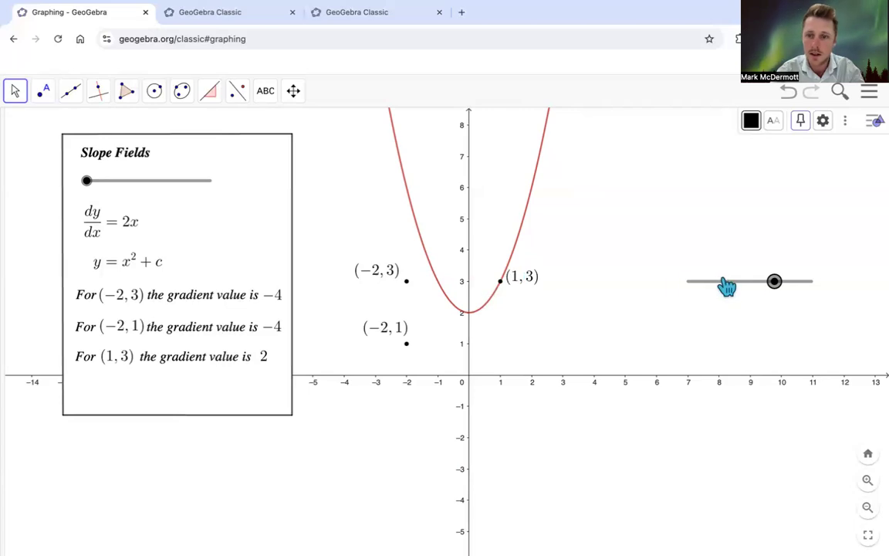
left_click_drag(87, 182, 194, 192)
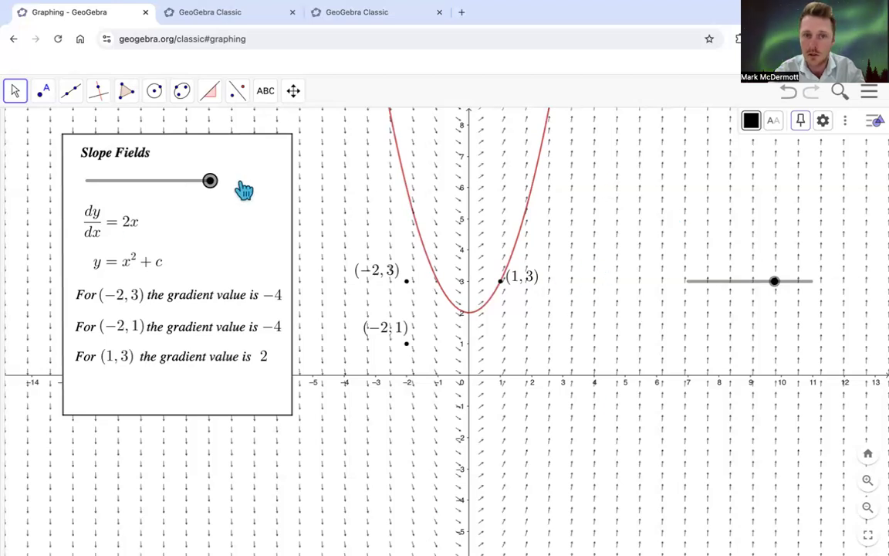
- Switch to the blank GeoGebra Classic worksheet and plot the function f(x) = 3x^2
left_click(228, 23)
left_click(109, 132)
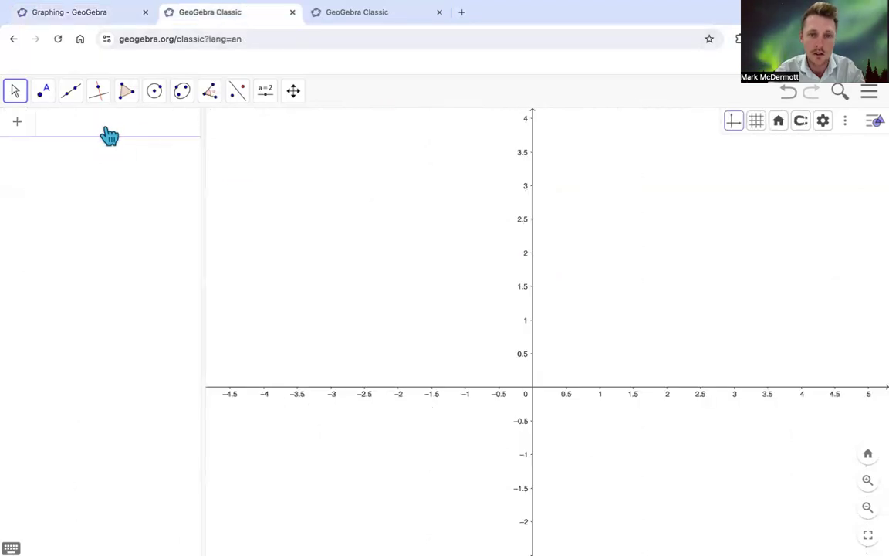
type("f")
type("(x)")
type("=3x^2")
key("Return")
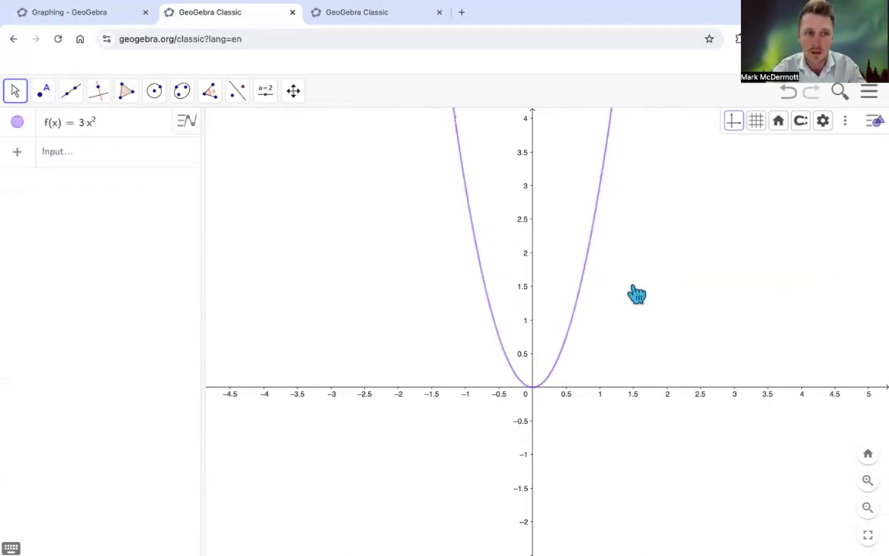
- Create a slope field from f(x) using the SlopeField command with only the function argument
left_click_drag(637, 294, 628, 295)
left_click(101, 160)
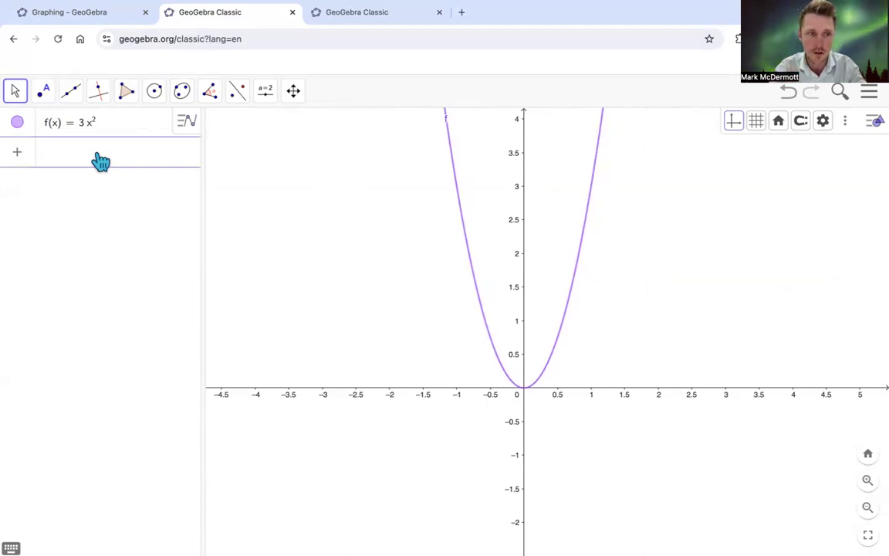
type("slop")
mouse_move(93, 202)
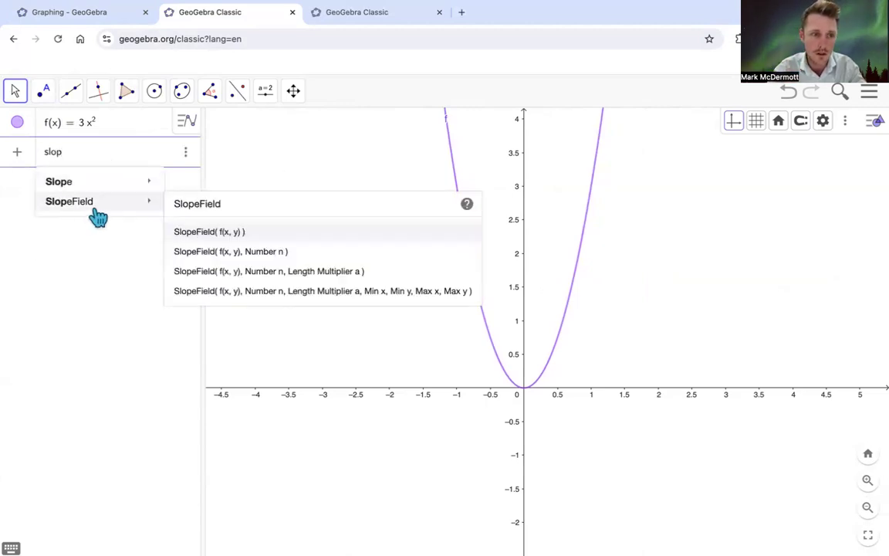
left_click(208, 234)
type("f(x)")
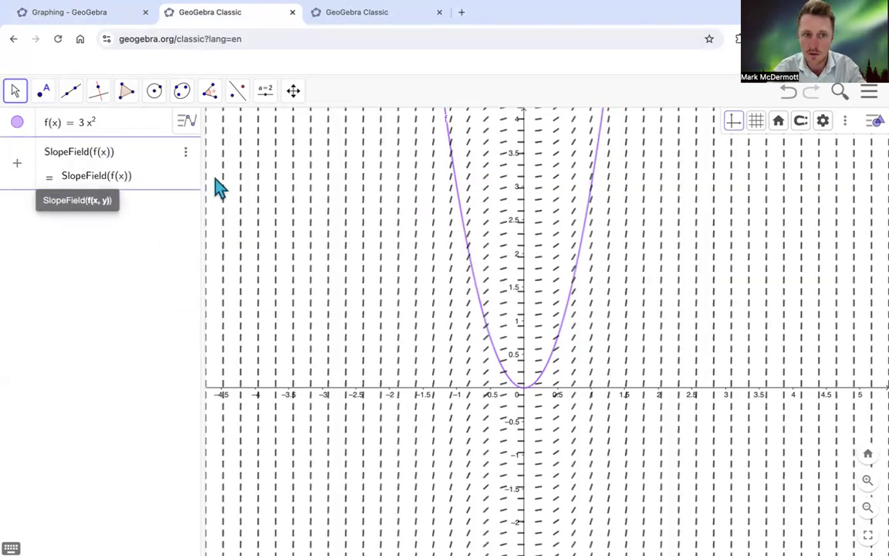
key("Return")
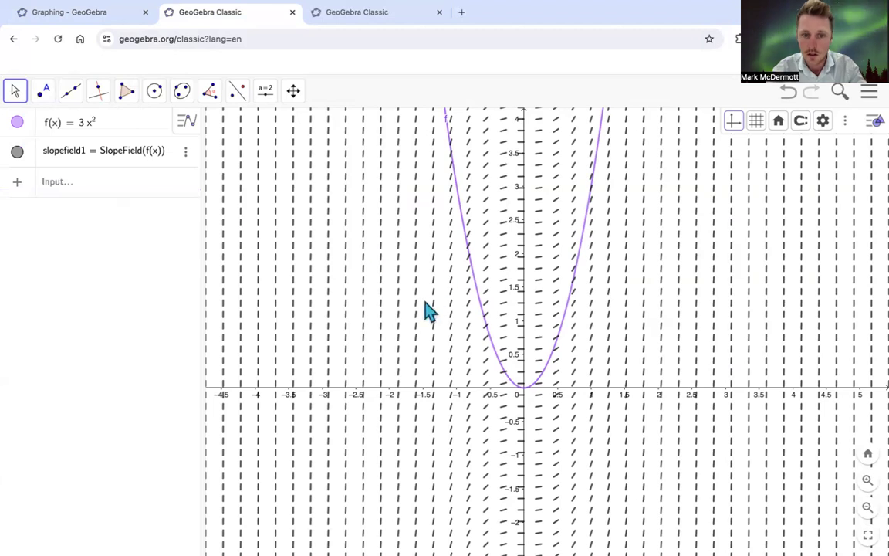
- Style the slope field with arrows drawn on its segments and a line thickness of 2
left_click(437, 312)
right_click(437, 312)
left_click(486, 457)
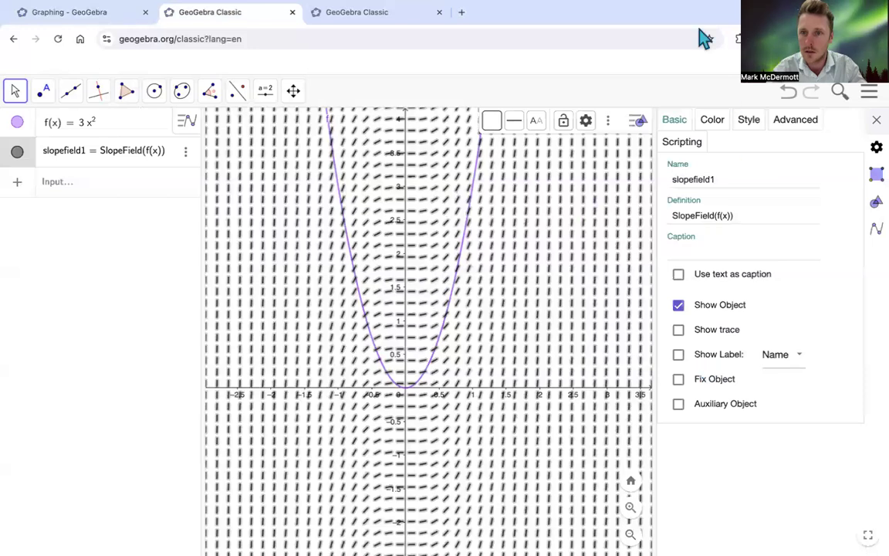
left_click(714, 122)
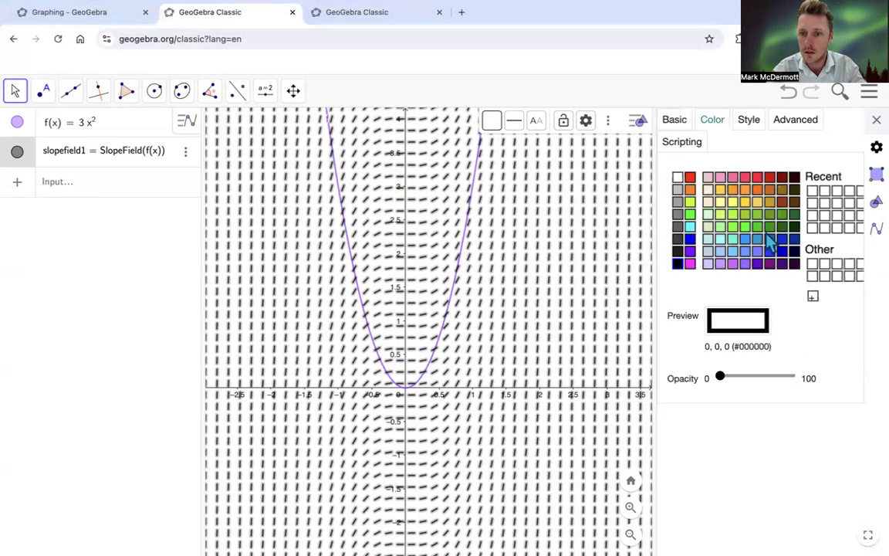
left_click(763, 123)
left_click(679, 270)
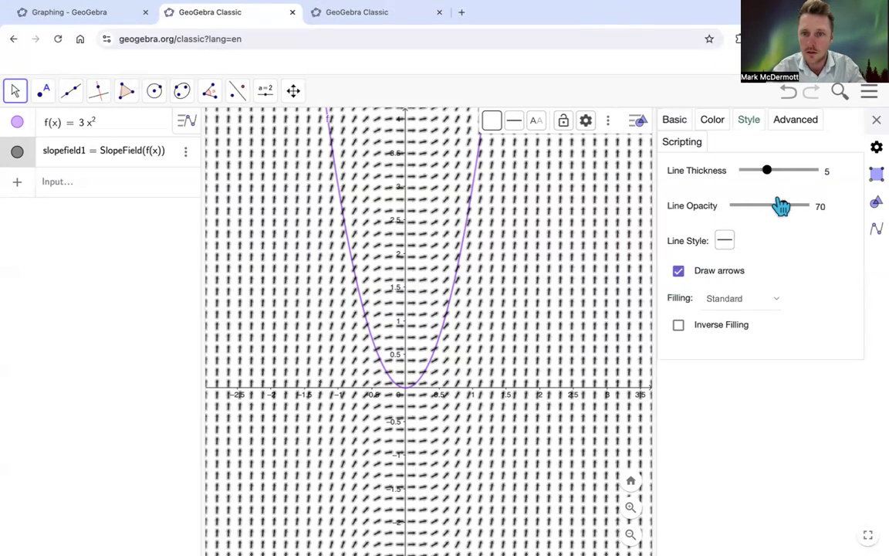
left_click_drag(766, 172, 754, 176)
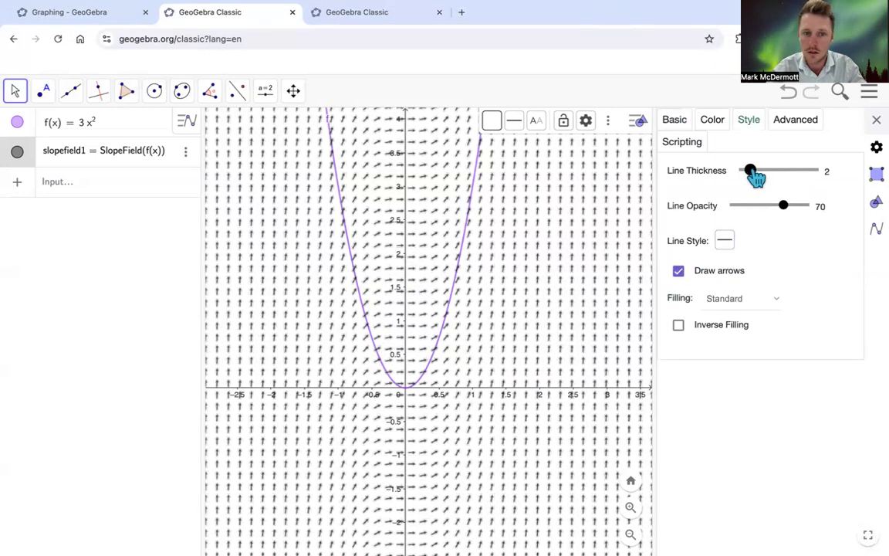
left_click(875, 122)
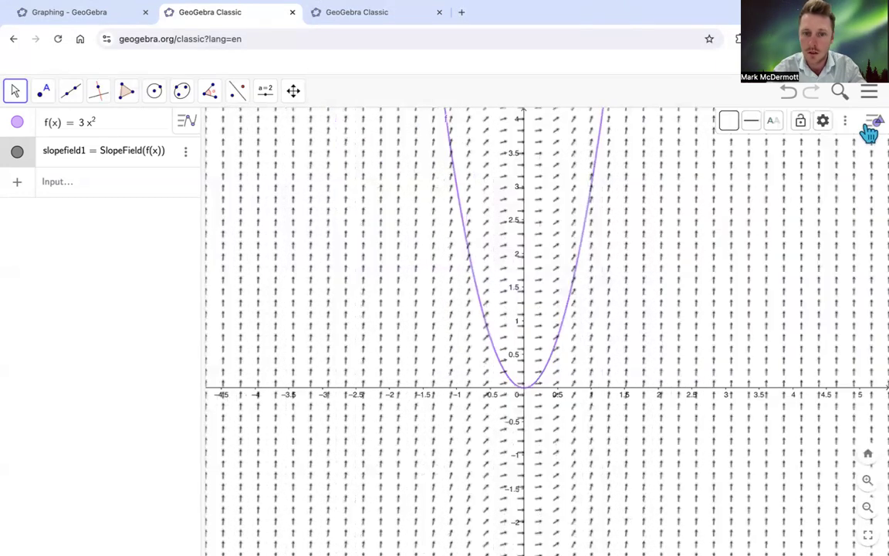
left_click(631, 316)
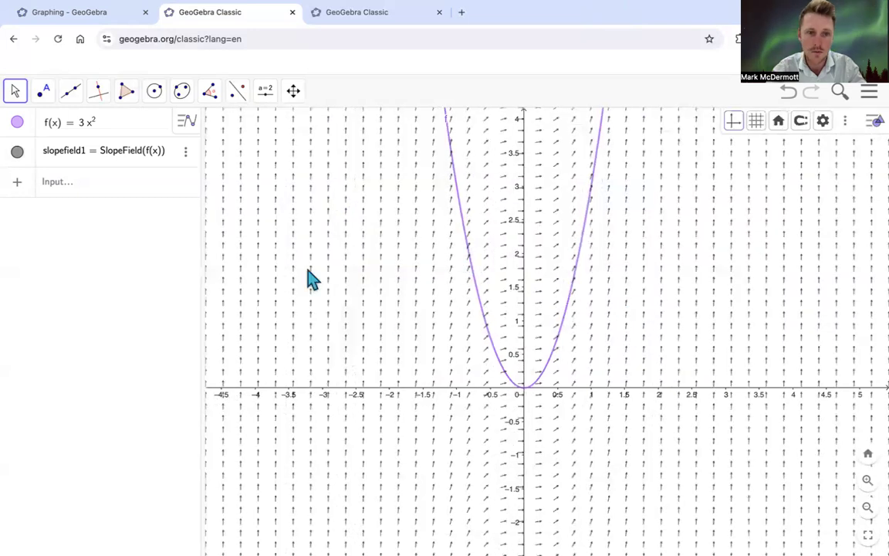
- Collapse the algebra input area to widen the graph and switch to the worksheet with the dy/dx = sin(x) problem
left_click_drag(200, 182, 12, 157)
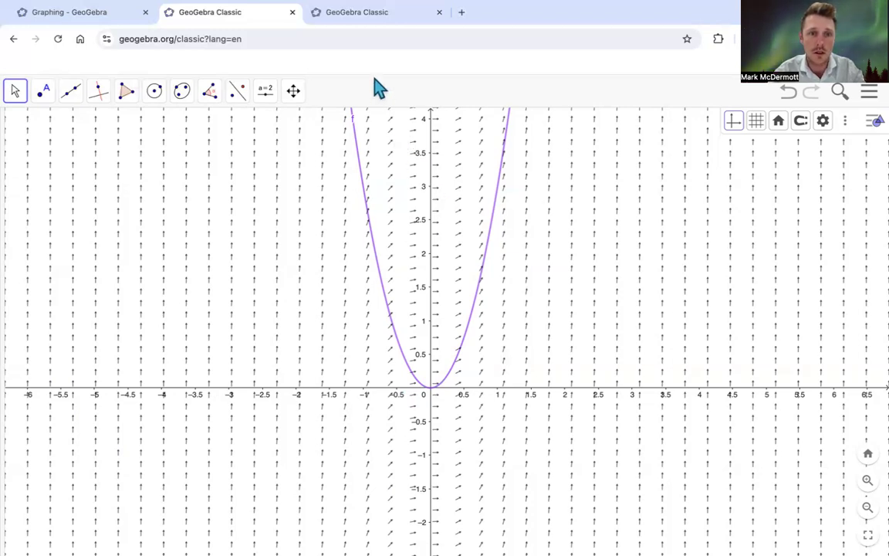
left_click(356, 21)
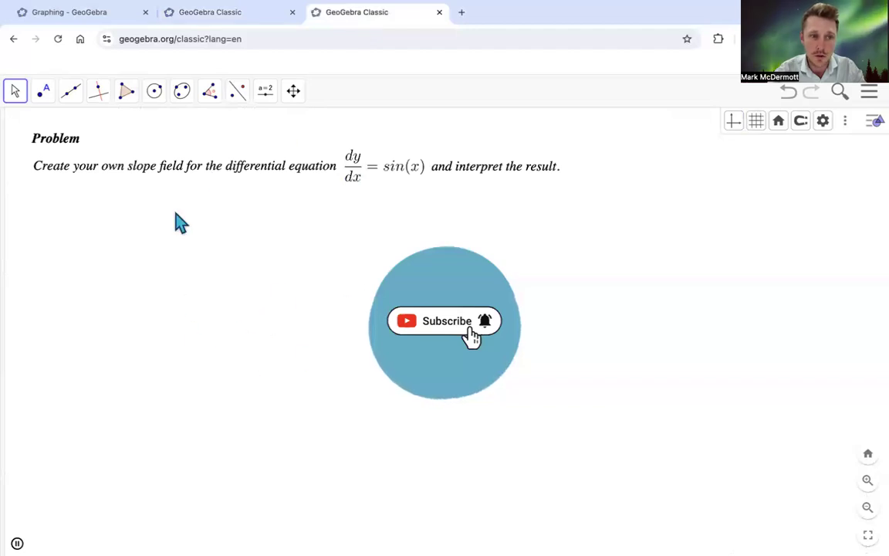